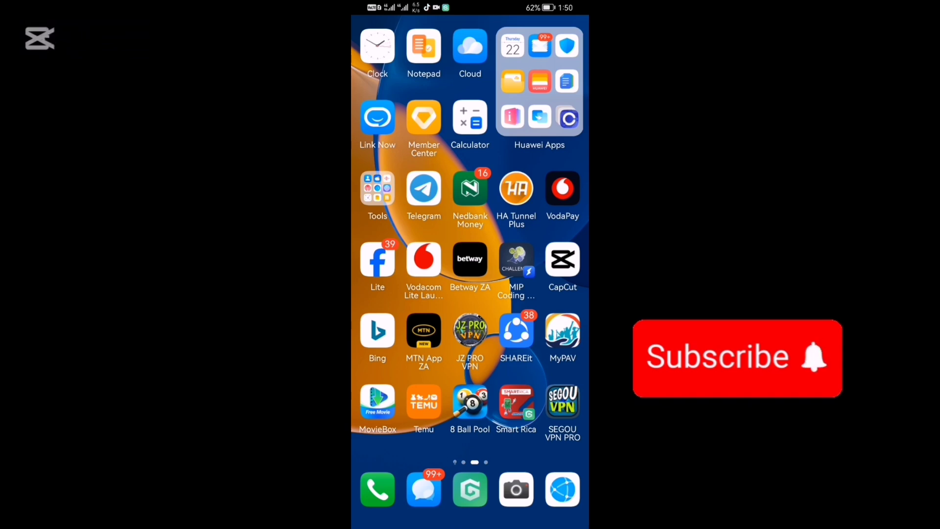
# Step: Open GBox's installed apps and bring up the HTTP File Server options menu
pyautogui.click(470, 489)
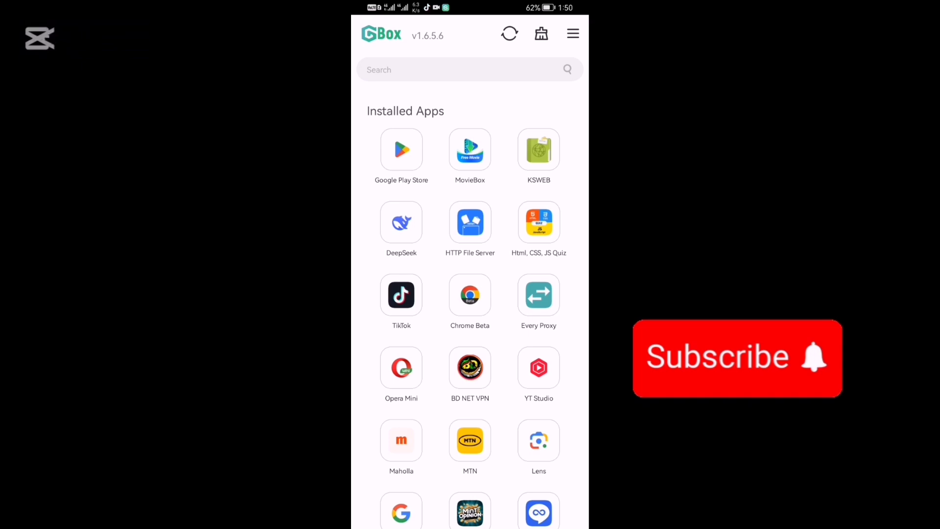
pyautogui.click(470, 222)
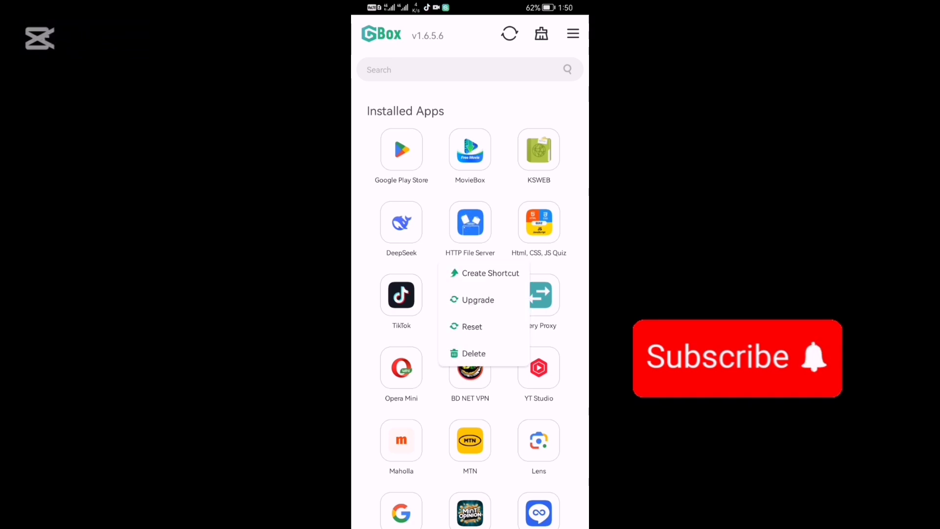
# Step: Launch HTTP File Server, showing the stopped server on port 8080 with its QR code
pyautogui.click(470, 222)
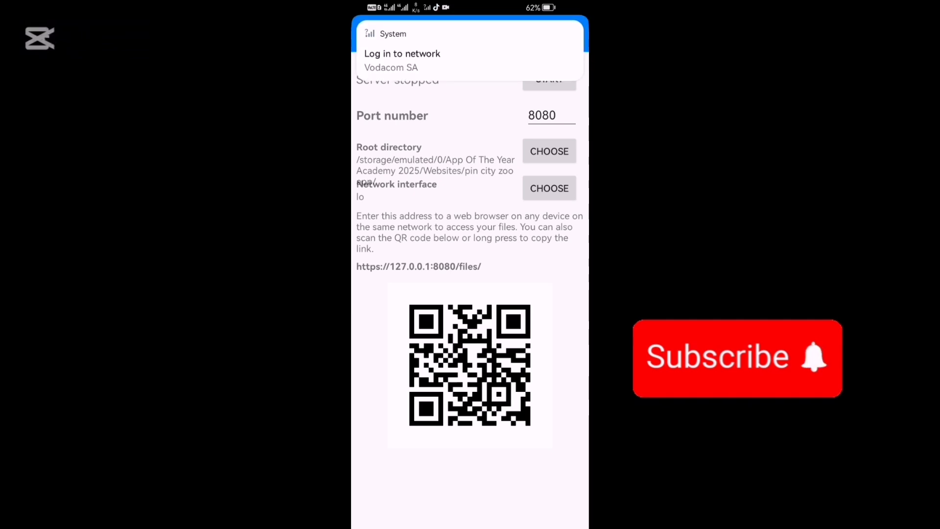
pyautogui.click(550, 152)
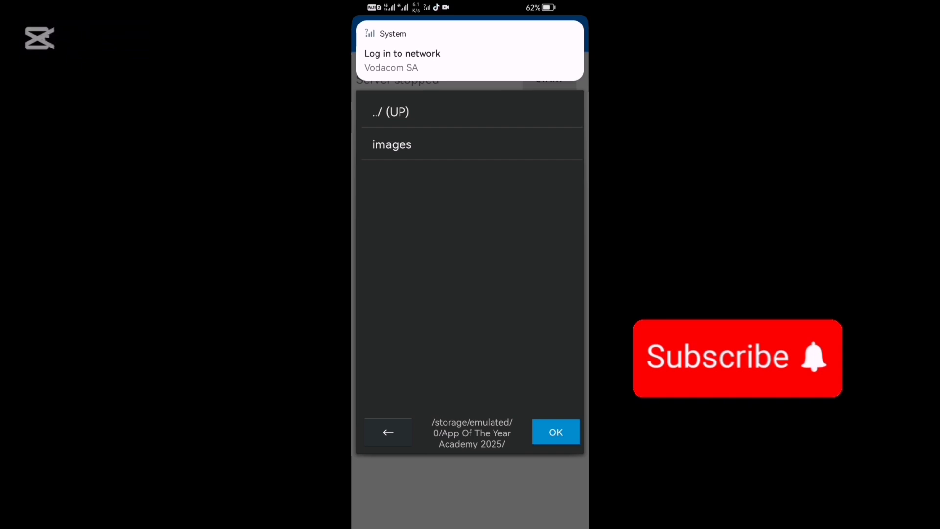
pyautogui.click(499, 110)
pyautogui.click(507, 108)
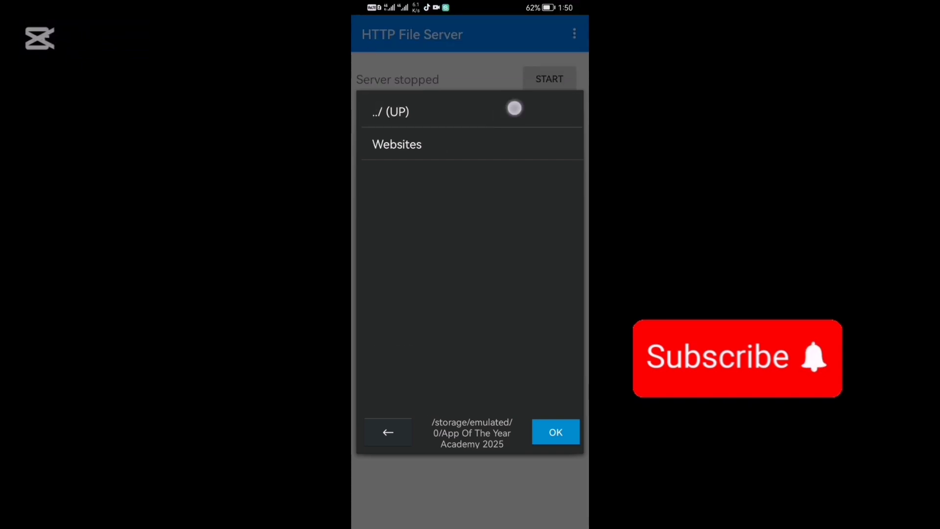
pyautogui.click(470, 111)
pyautogui.click(470, 111)
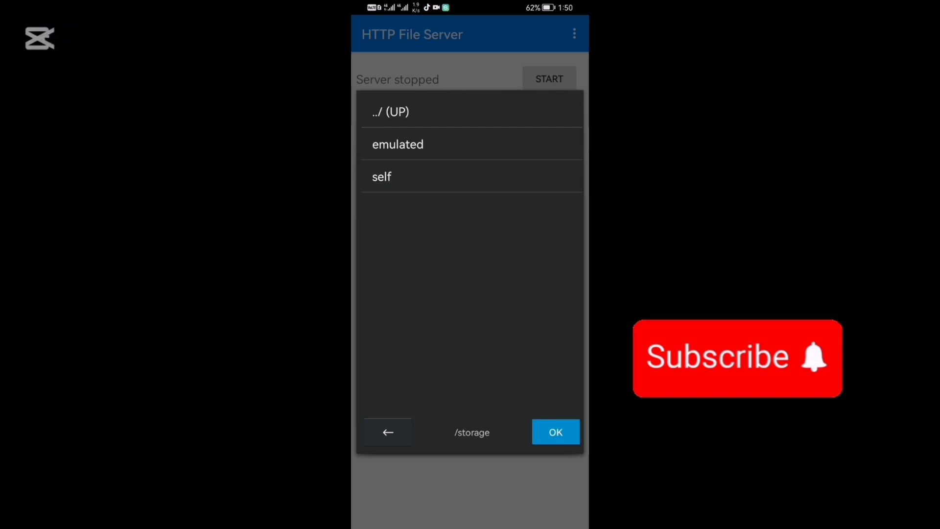
pyautogui.click(504, 145)
pyautogui.click(470, 109)
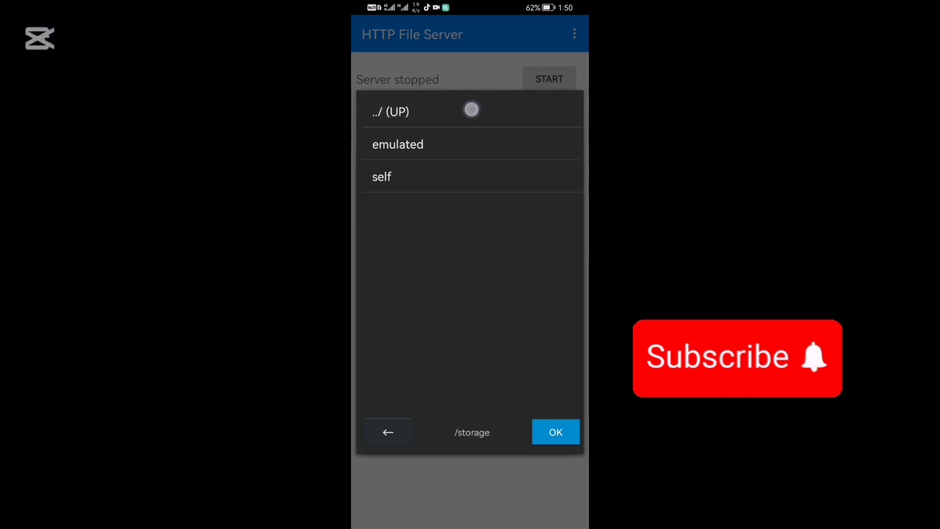
pyautogui.click(477, 176)
pyautogui.click(470, 111)
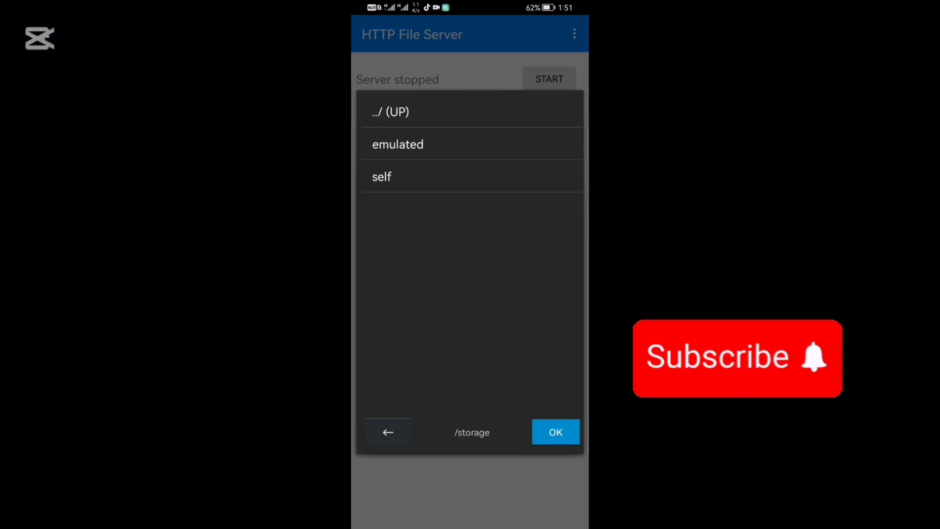
pyautogui.click(470, 176)
pyautogui.click(397, 438)
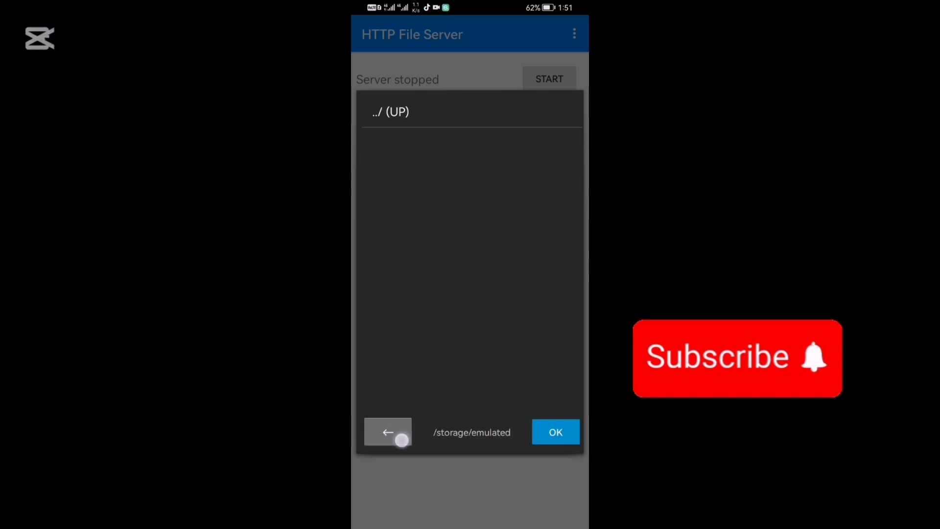
pyautogui.click(399, 435)
pyautogui.scroll(-2, 487, 271)
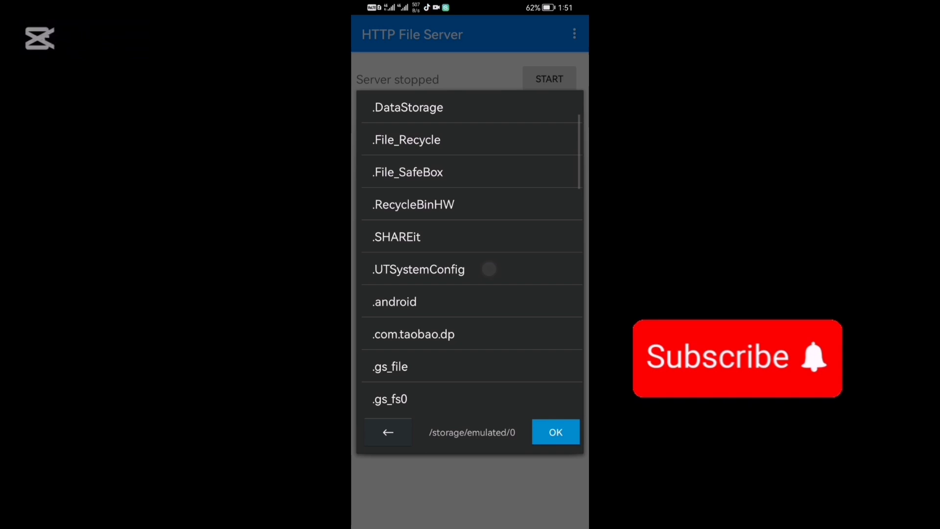
pyautogui.scroll(-3, 493, 241)
pyautogui.scroll(-2, 484, 286)
pyautogui.scroll(-2, 484, 286)
pyautogui.scroll(-3, 489, 352)
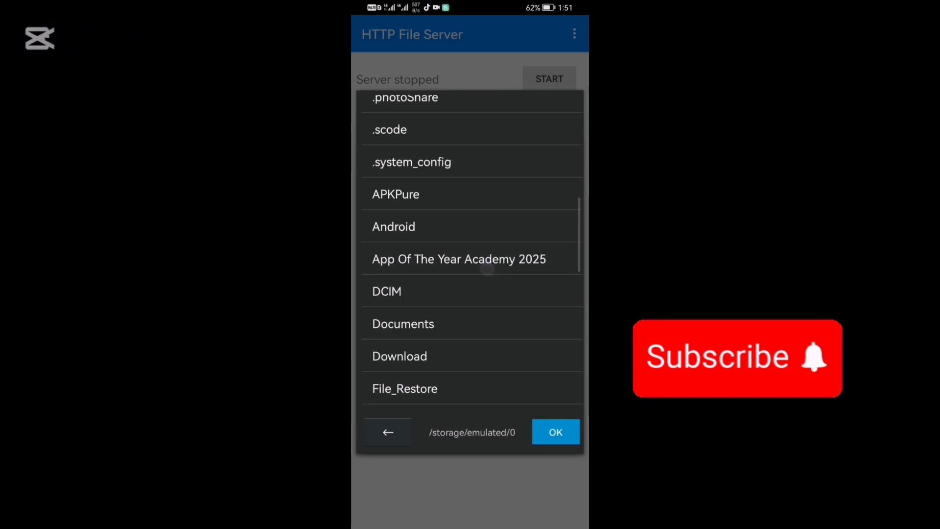
pyautogui.click(503, 256)
pyautogui.click(397, 144)
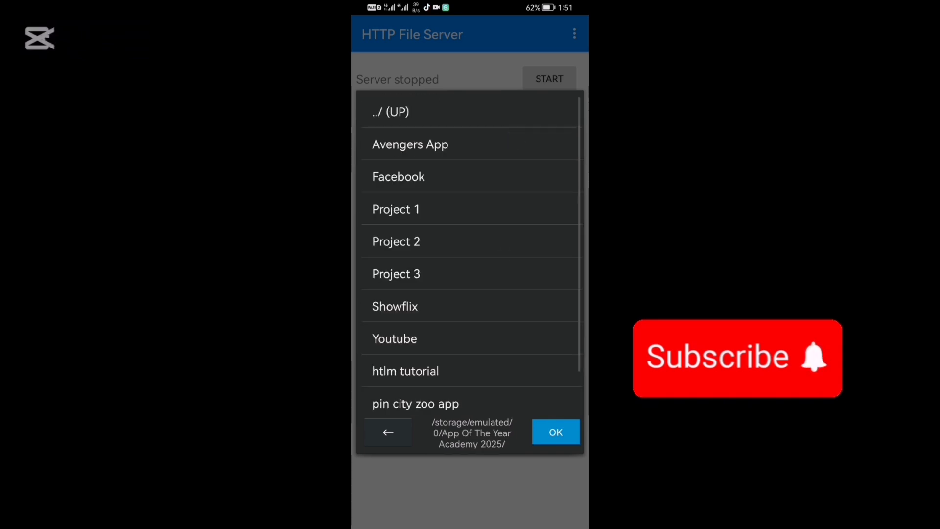
pyautogui.scroll(-1, 506, 224)
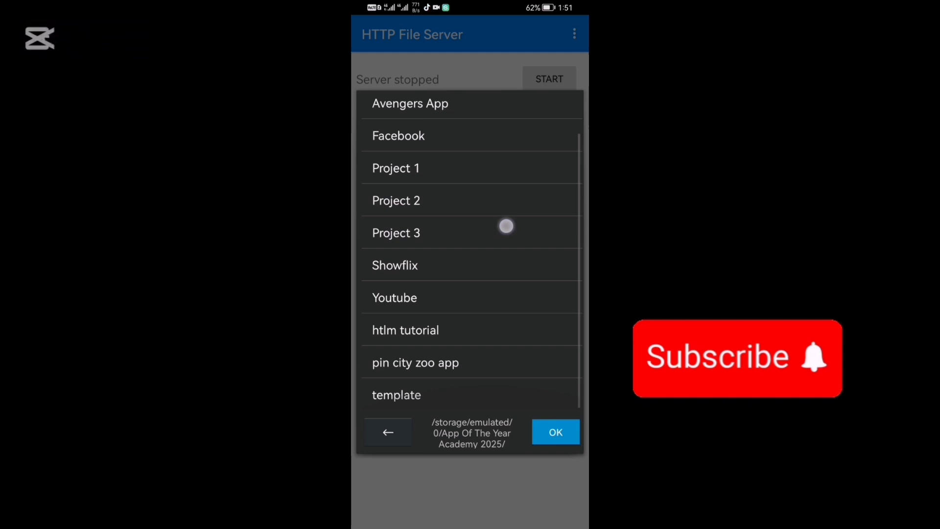
pyautogui.click(467, 363)
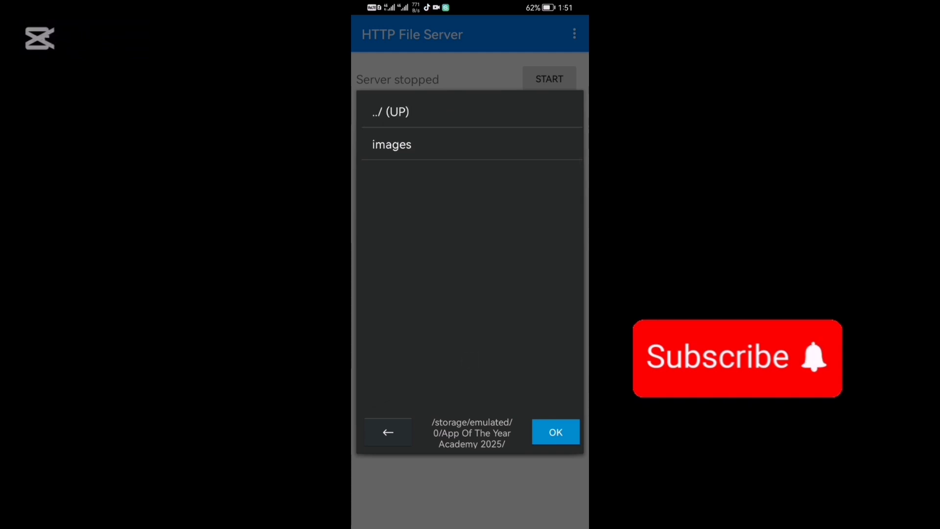
# Step: Set 'pin city zoo app' as root, keep interface lo, and start the server on 8080
pyautogui.click(556, 432)
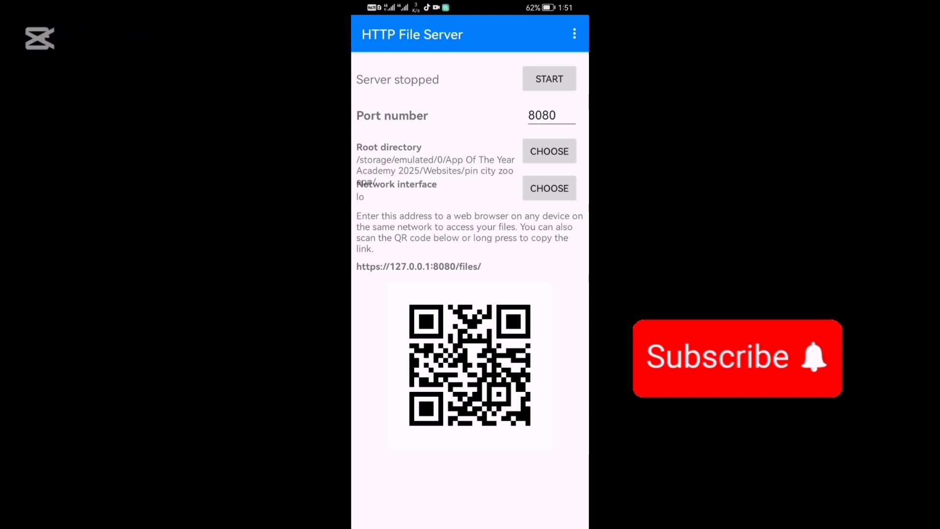
pyautogui.click(549, 188)
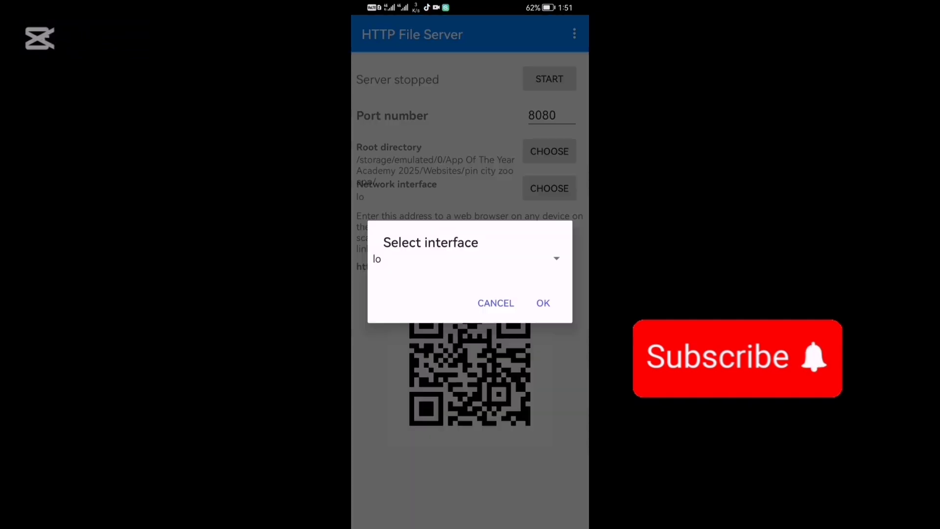
pyautogui.click(556, 258)
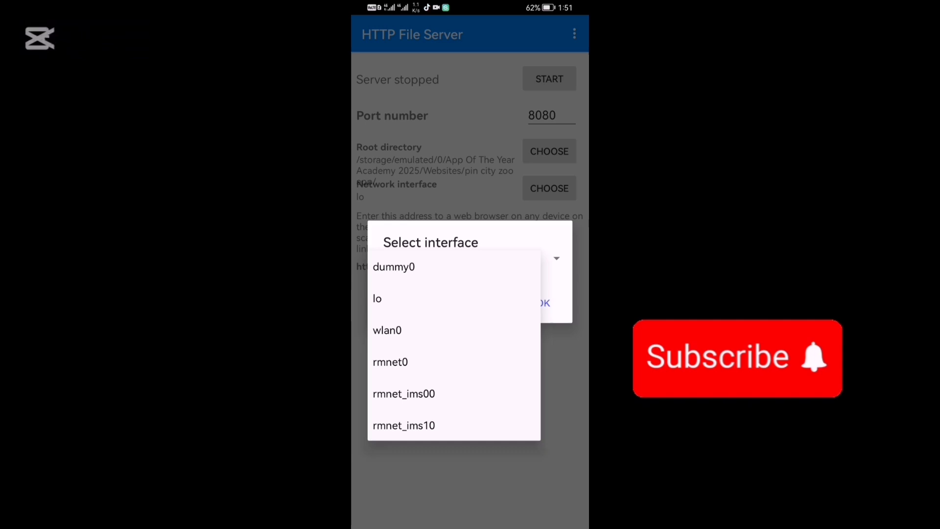
pyautogui.click(412, 304)
pyautogui.click(544, 310)
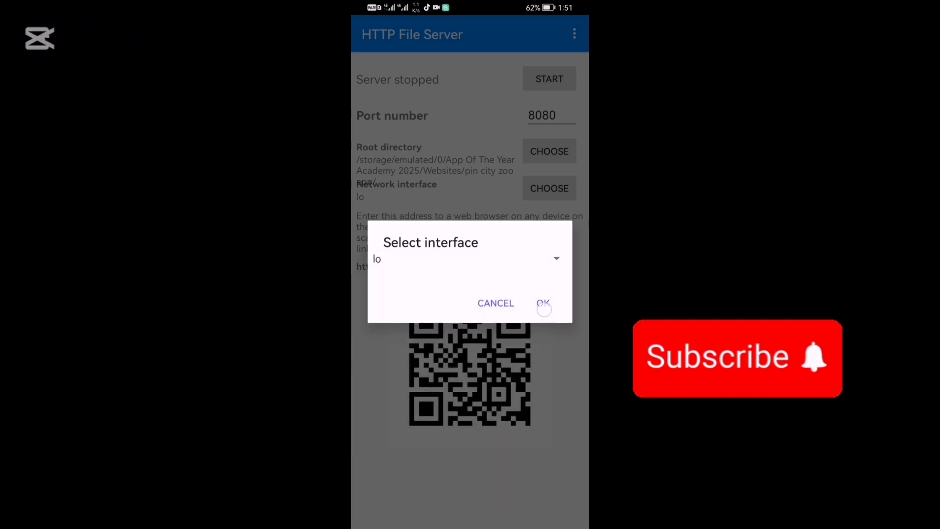
pyautogui.click(550, 79)
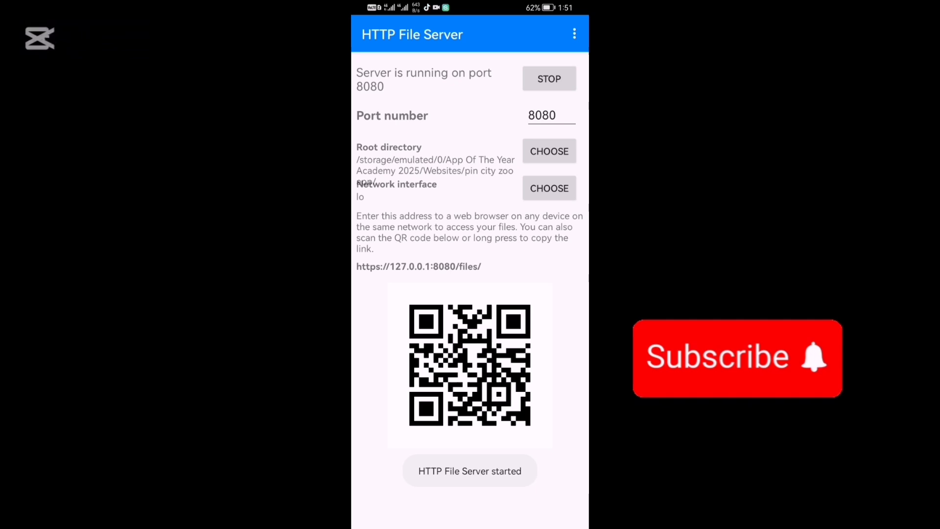
pyautogui.click(418, 266)
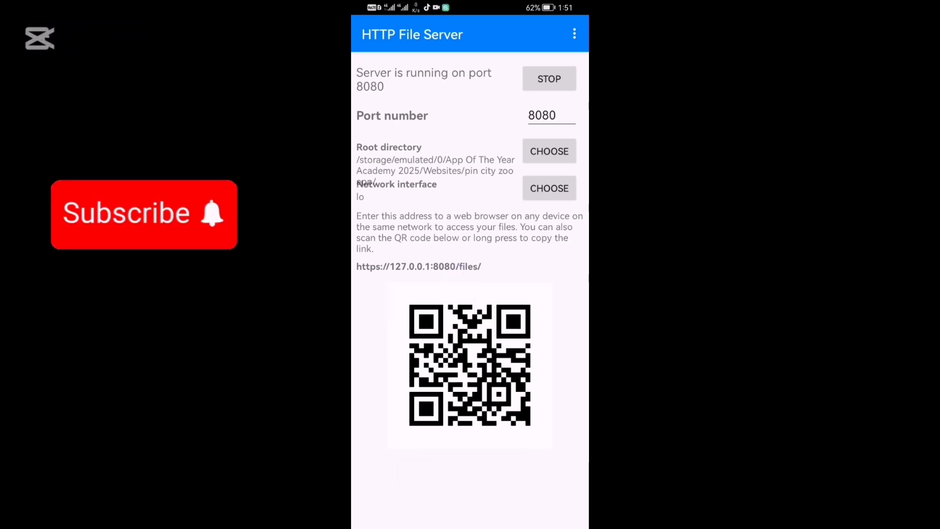
pyautogui.click(475, 469)
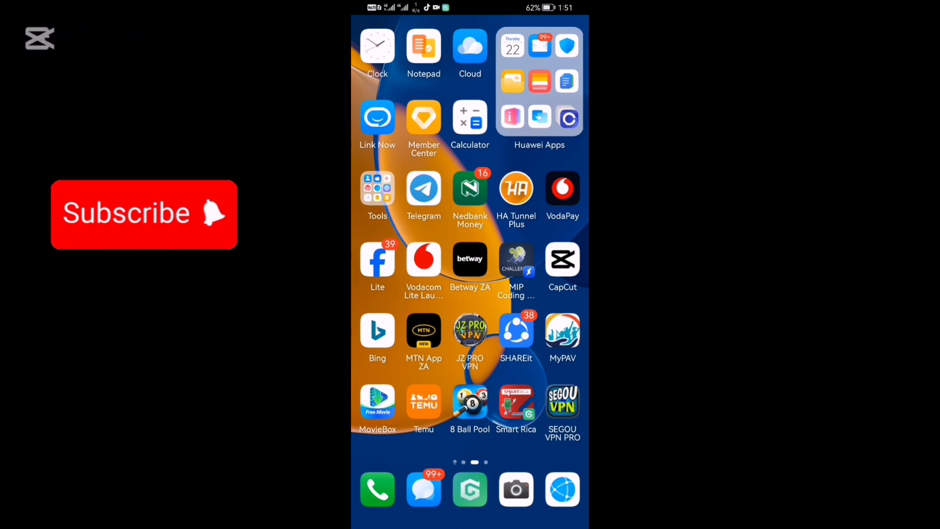
# Step: Open the browser and paste-and-go the copied 127.0.0.1:8080/files address
pyautogui.click(562, 489)
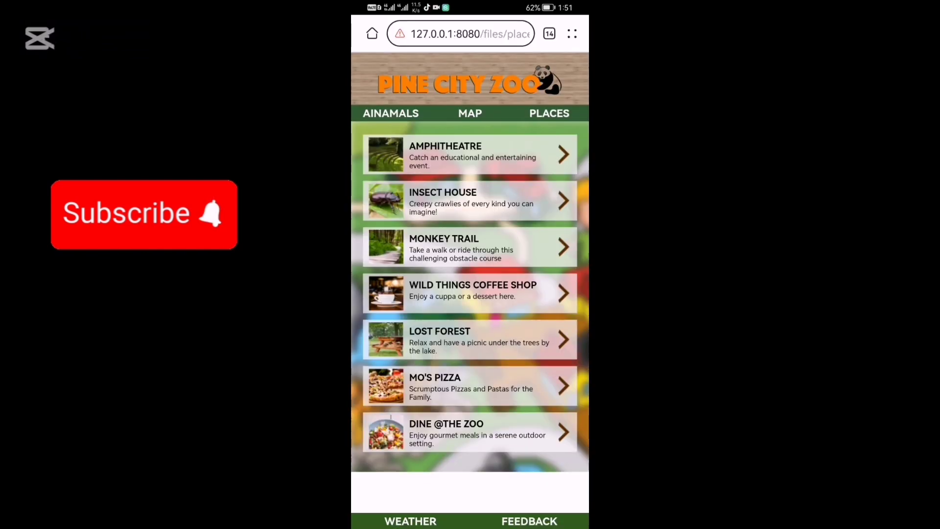
pyautogui.click(461, 34)
pyautogui.click(397, 34)
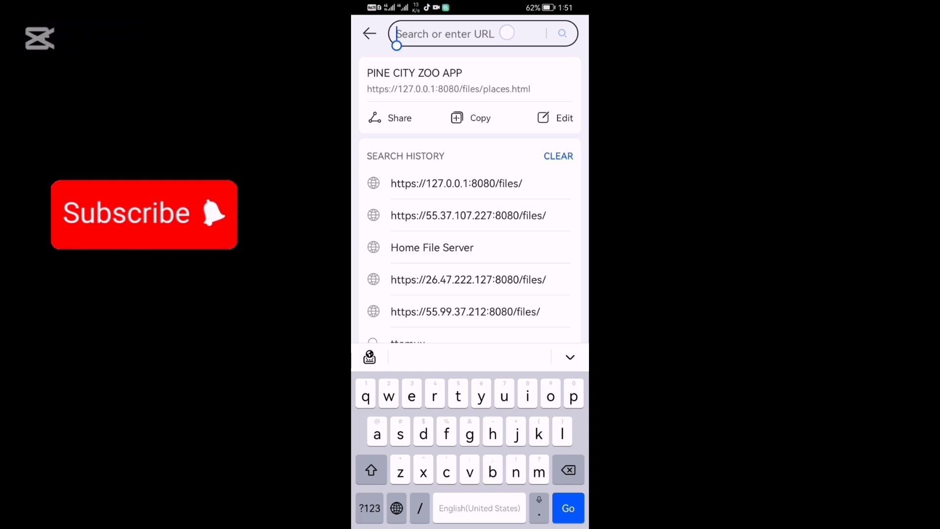
pyautogui.click(451, 67)
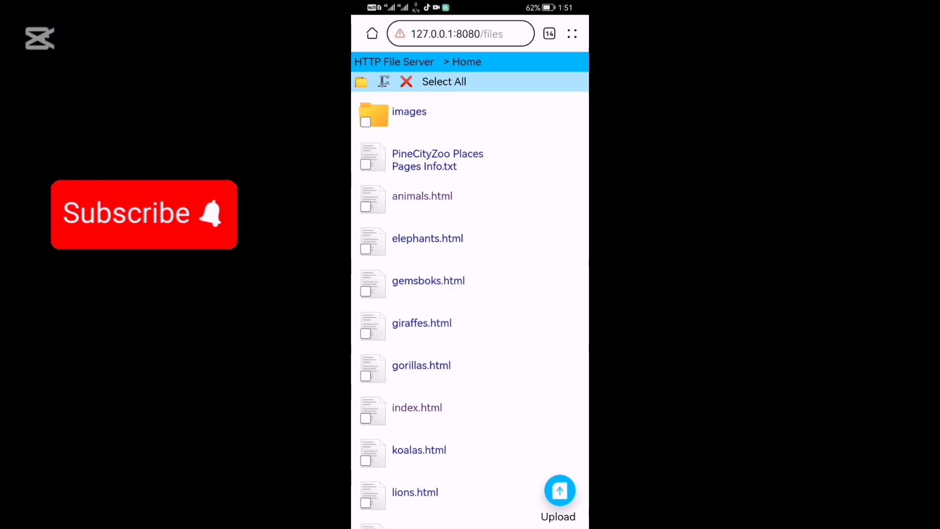
# Step: Open animals.html, visit the Places, home and Animals pages, and finish on Koalas
pyautogui.click(423, 196)
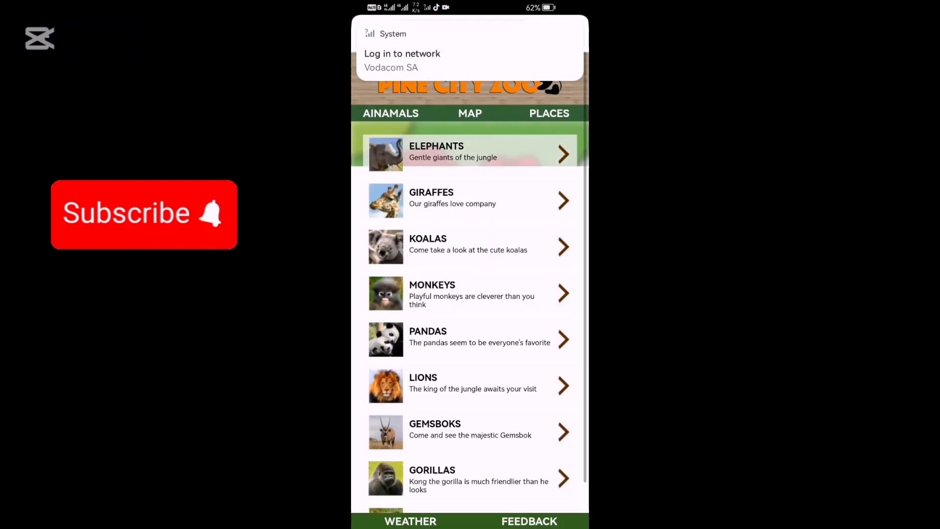
pyautogui.click(403, 109)
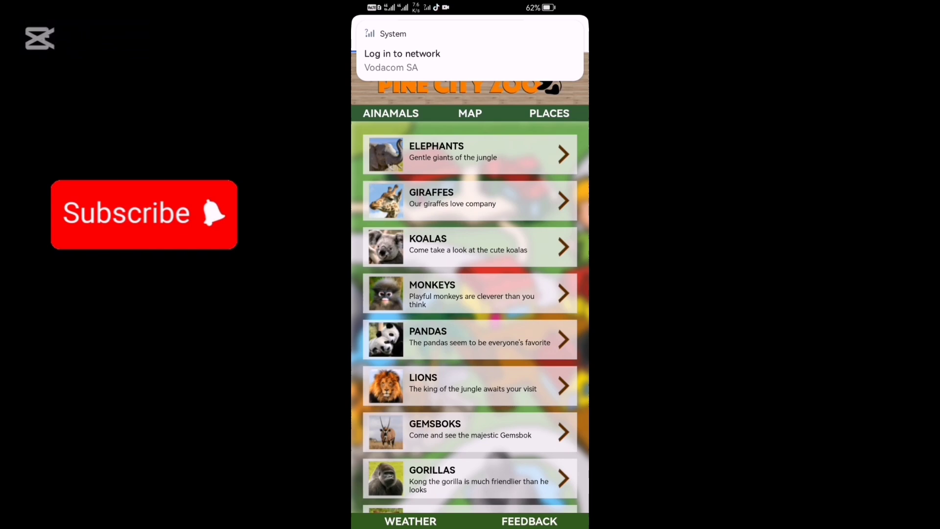
pyautogui.click(549, 114)
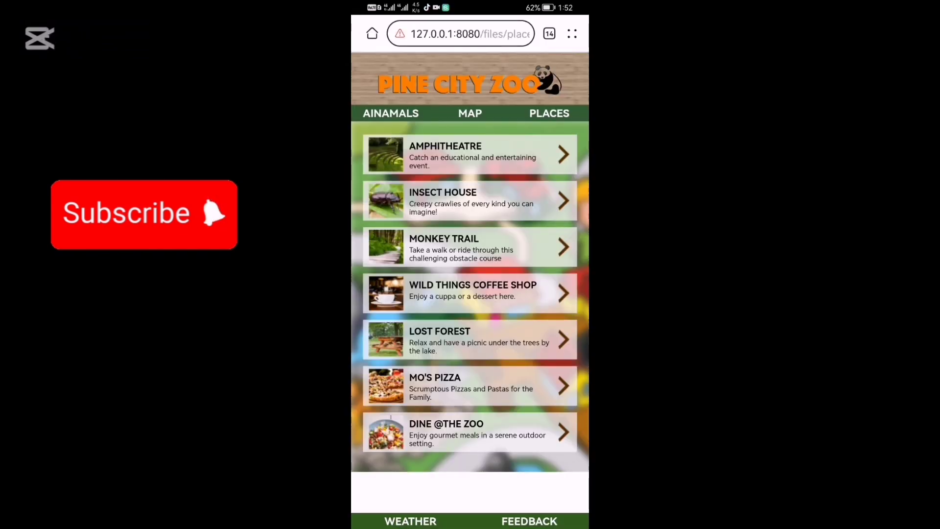
pyautogui.click(458, 111)
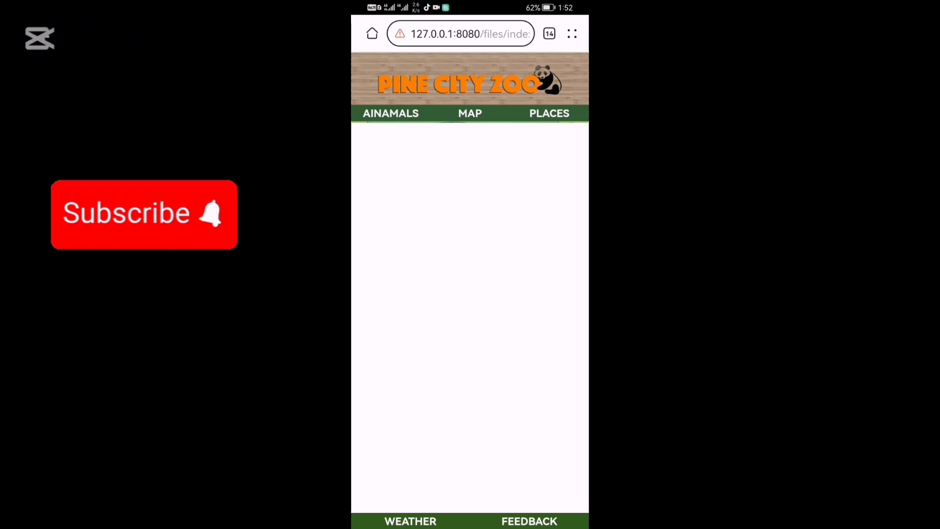
pyautogui.click(397, 111)
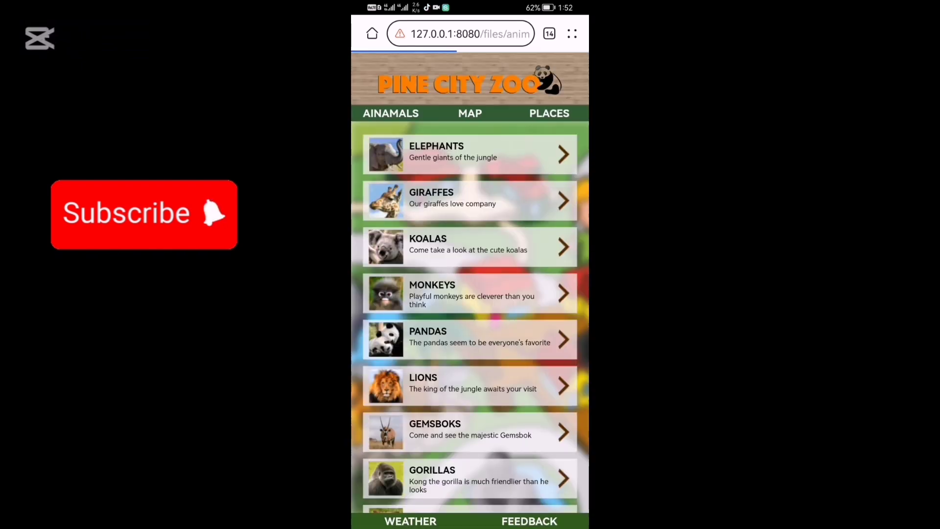
pyautogui.scroll(-2, 499, 371)
pyautogui.scroll(2, 499, 372)
pyautogui.click(498, 253)
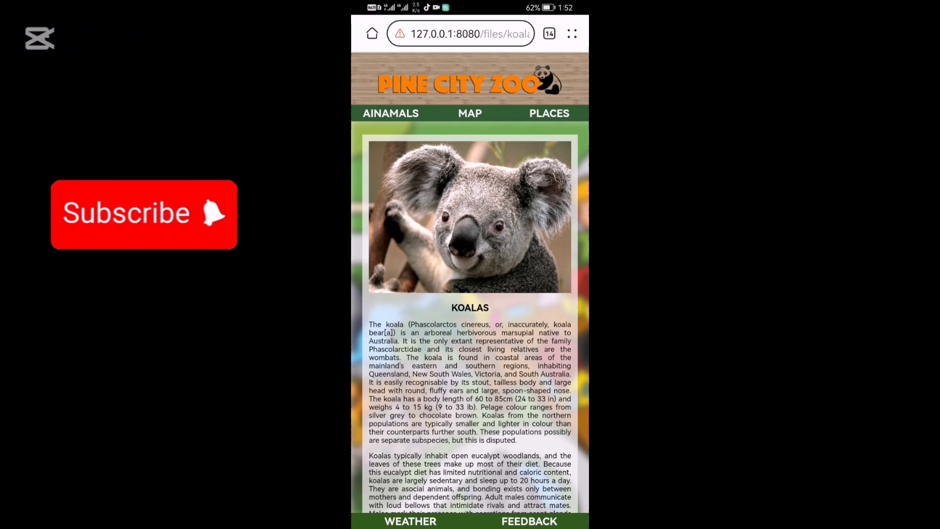
pyautogui.scroll(-2, 470, 331)
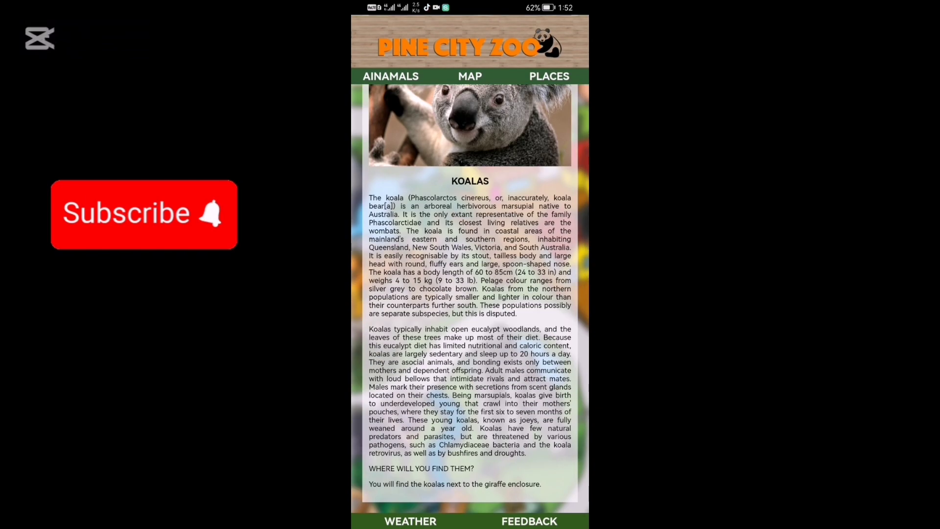
pyautogui.scroll(2, 470, 331)
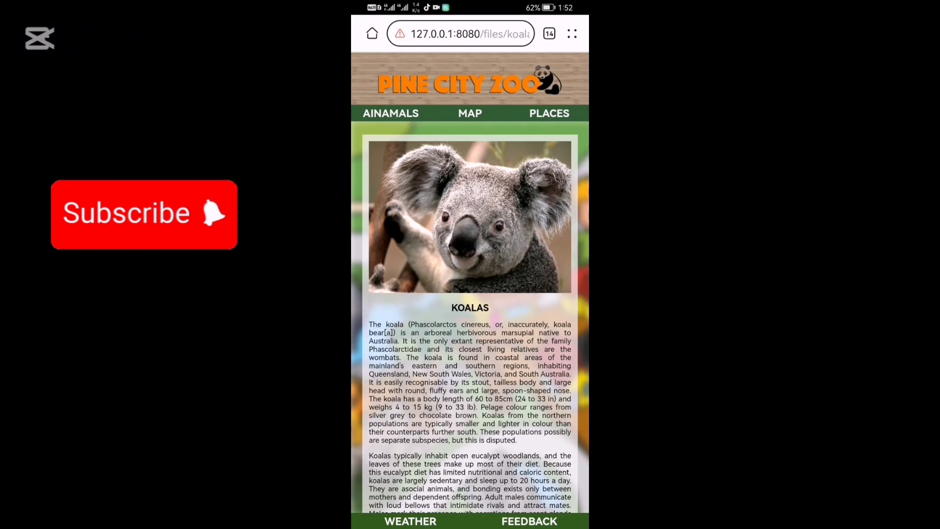